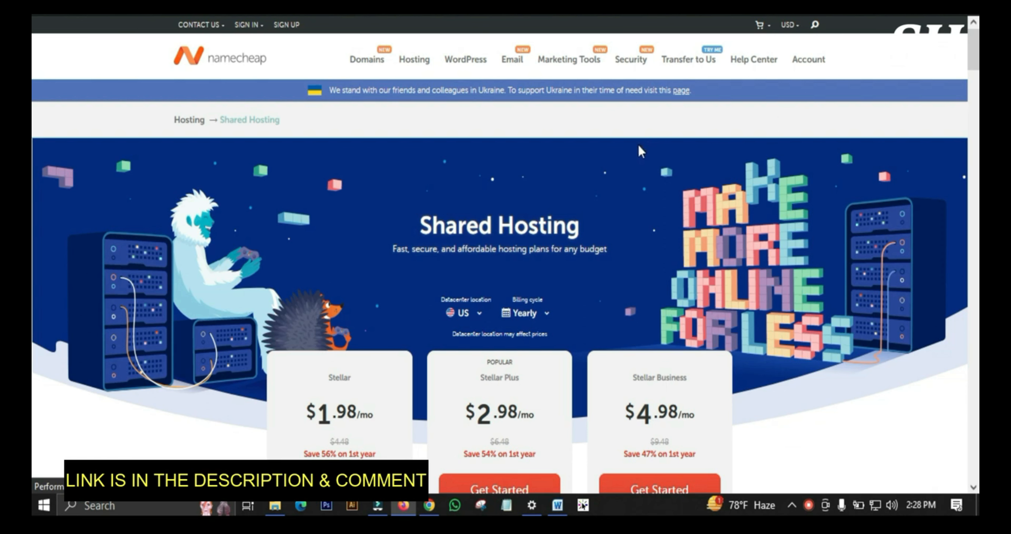
- Start an order for the yearly Stellar Plus shared hosting plan and search for the new domain overnightmillionaire0.com
scroll(640, 151, down, 5)
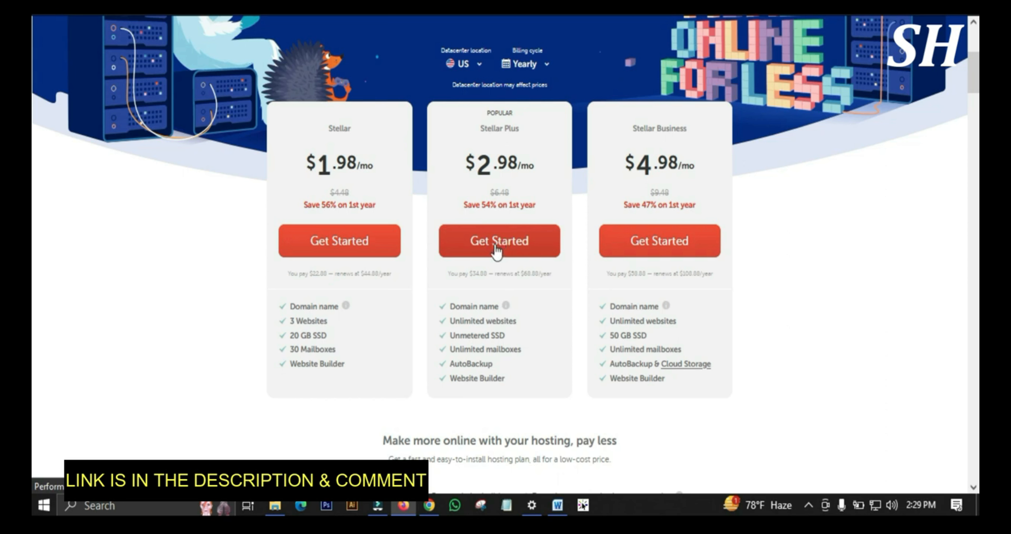
click(485, 245)
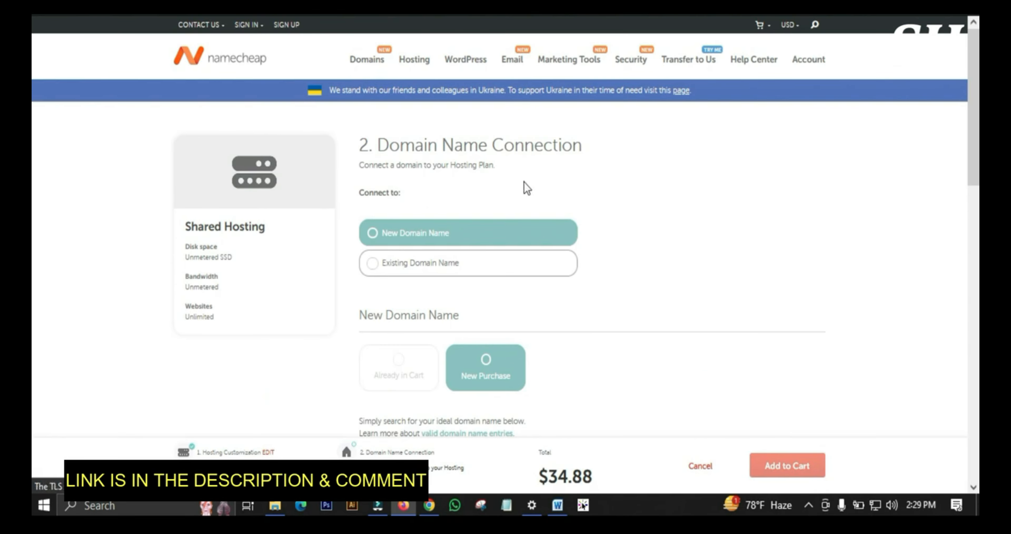
scroll(510, 188, down, 2)
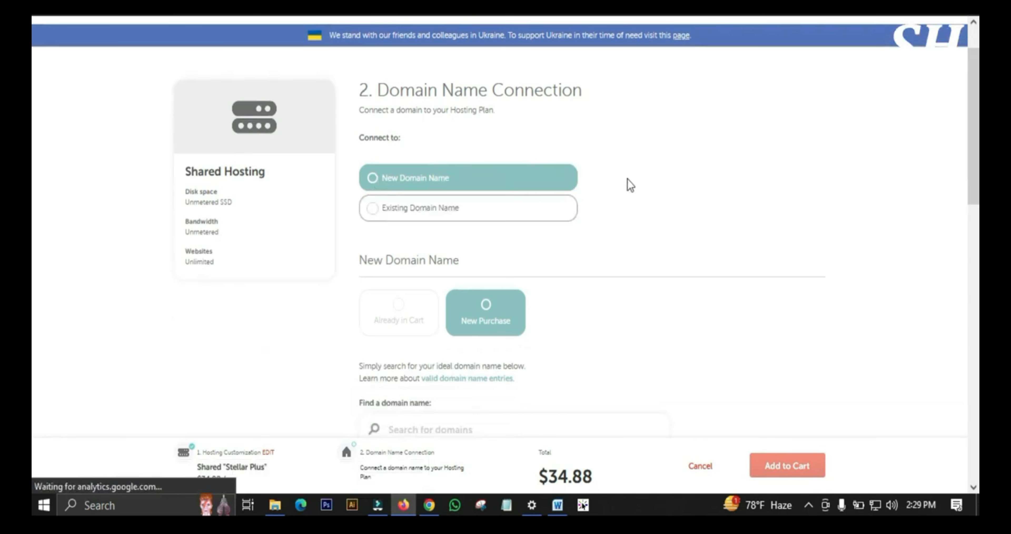
scroll(630, 185, down, 5)
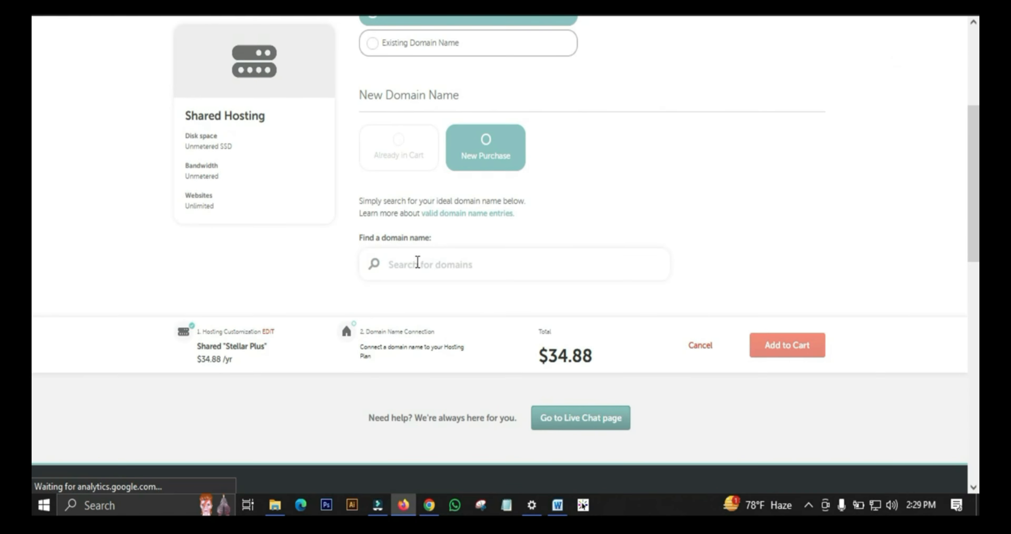
scroll(443, 263, down, 1)
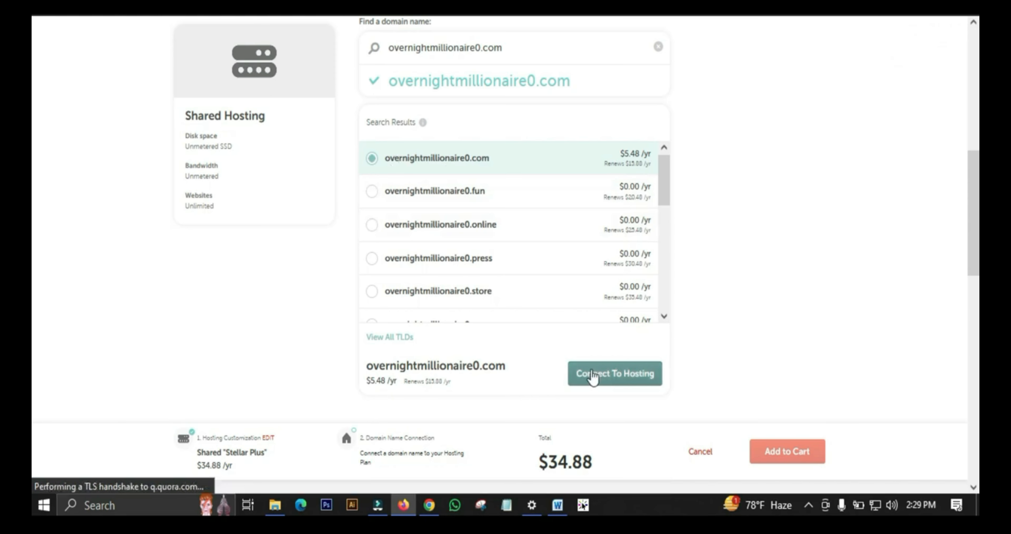
- Connect the new domain overnightmillionaire0.com to the hosting plan and add the order to the cart
scroll(512, 281, down, 3)
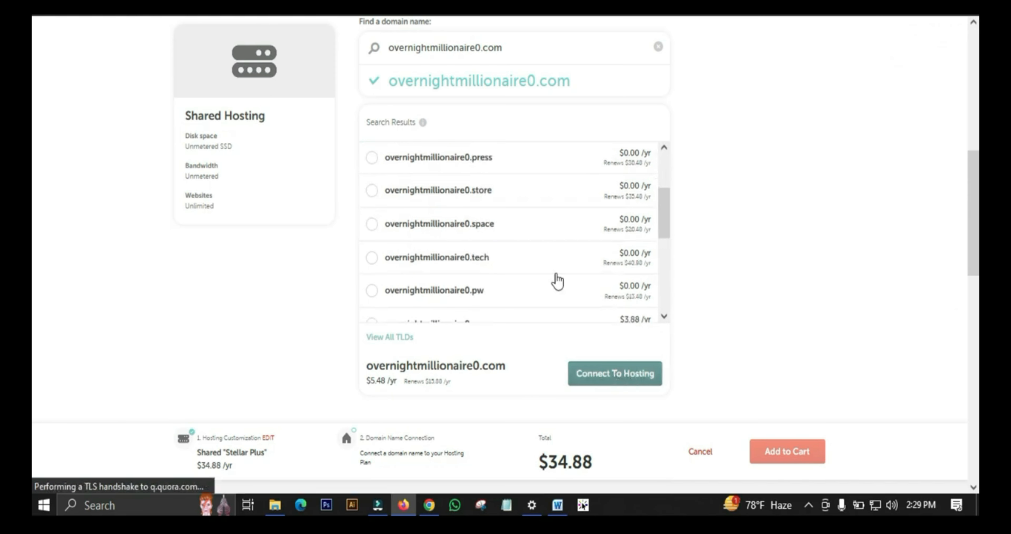
scroll(550, 277, up, 3)
click(623, 380)
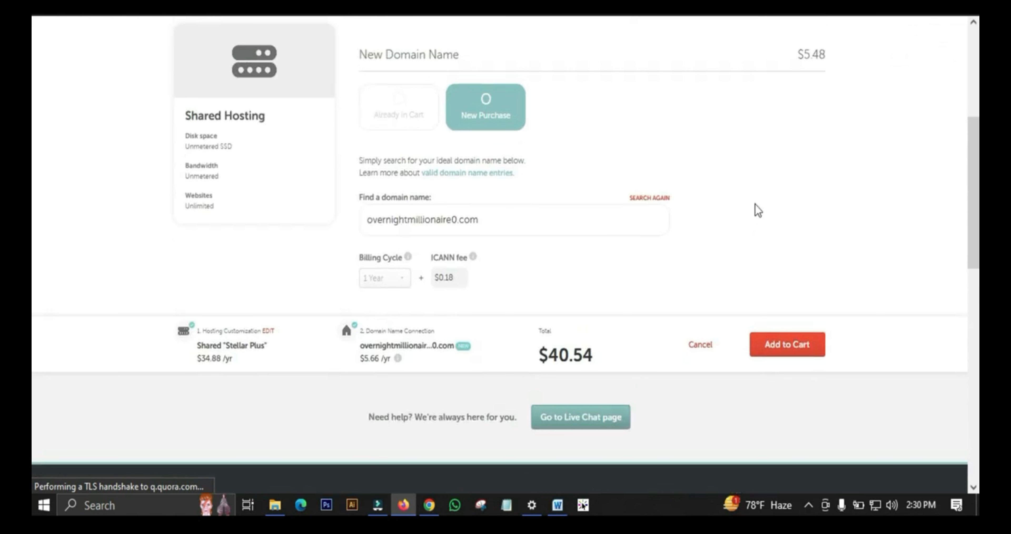
scroll(780, 163, up, 2)
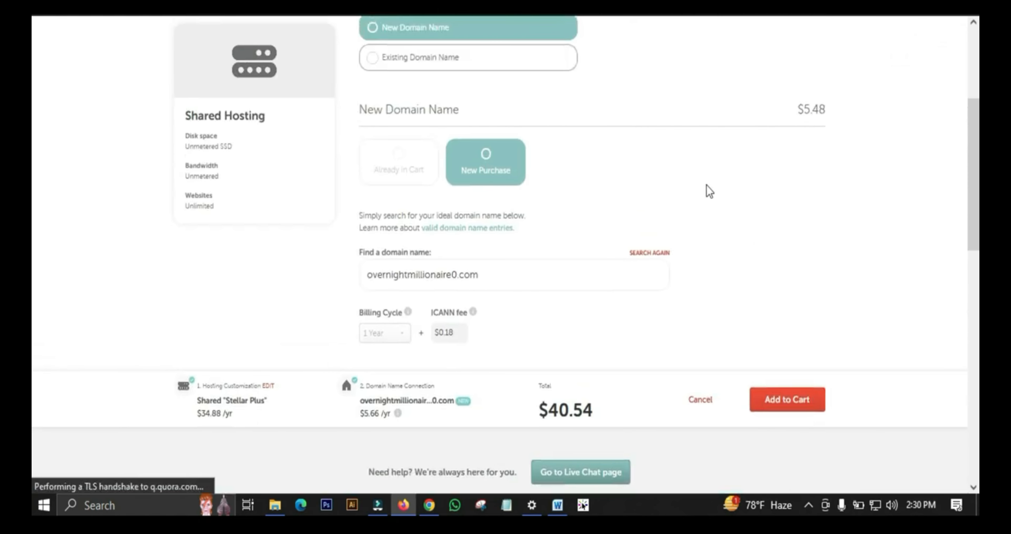
scroll(710, 191, down, 3)
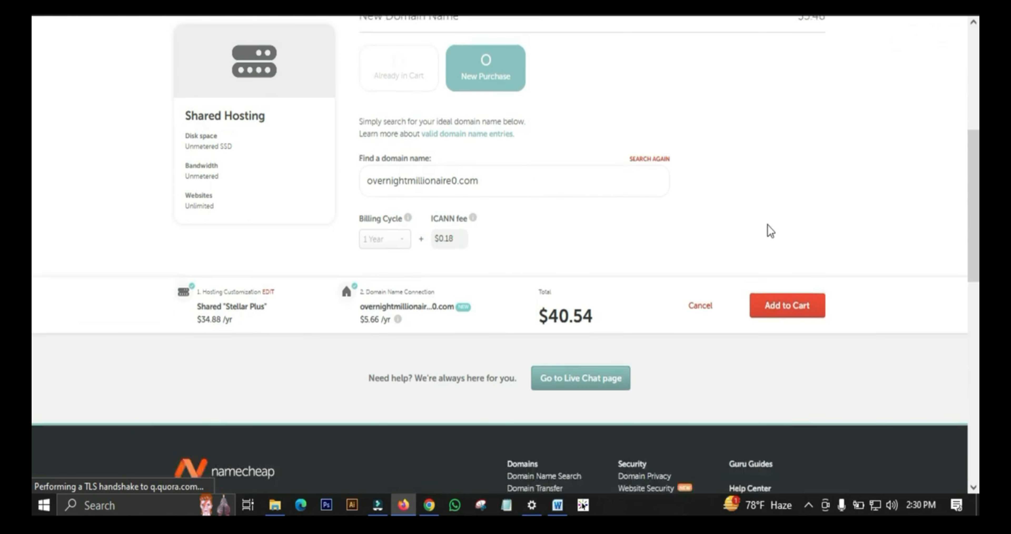
scroll(707, 239, down, 2)
click(785, 248)
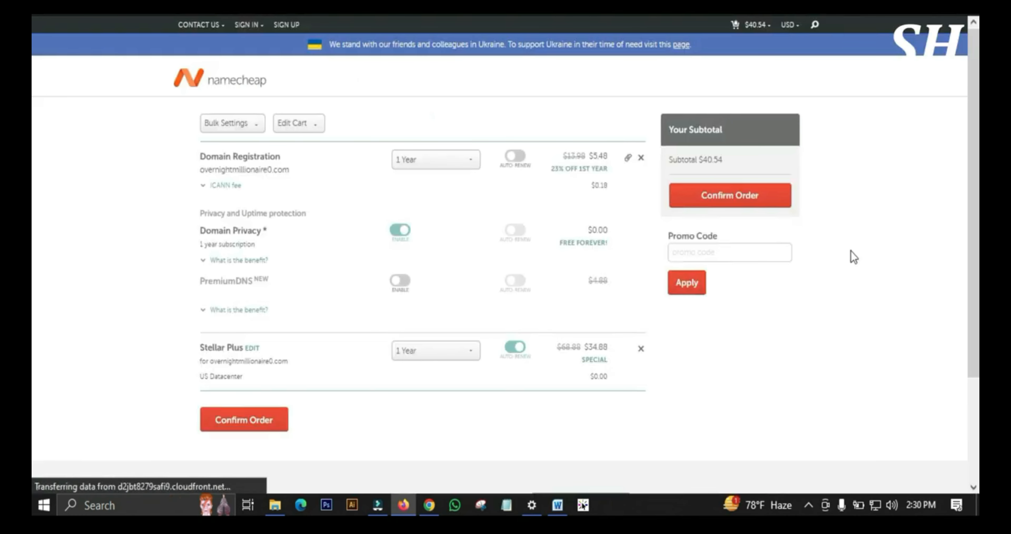
- Add the SSL certificate from the Improve Your Site offers to the cart
scroll(823, 142, down, 3)
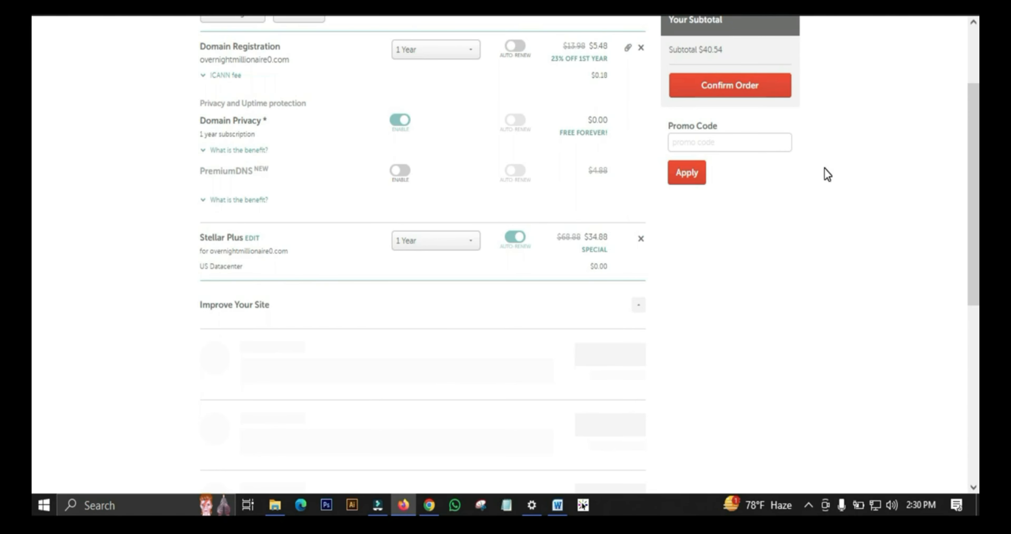
scroll(775, 188, down, 3)
scroll(849, 219, down, 7)
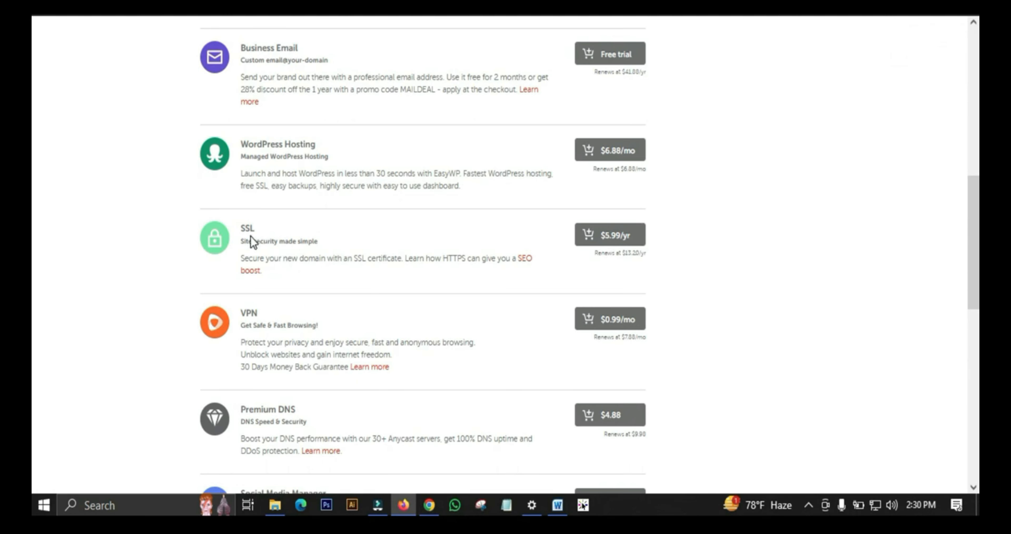
click(587, 243)
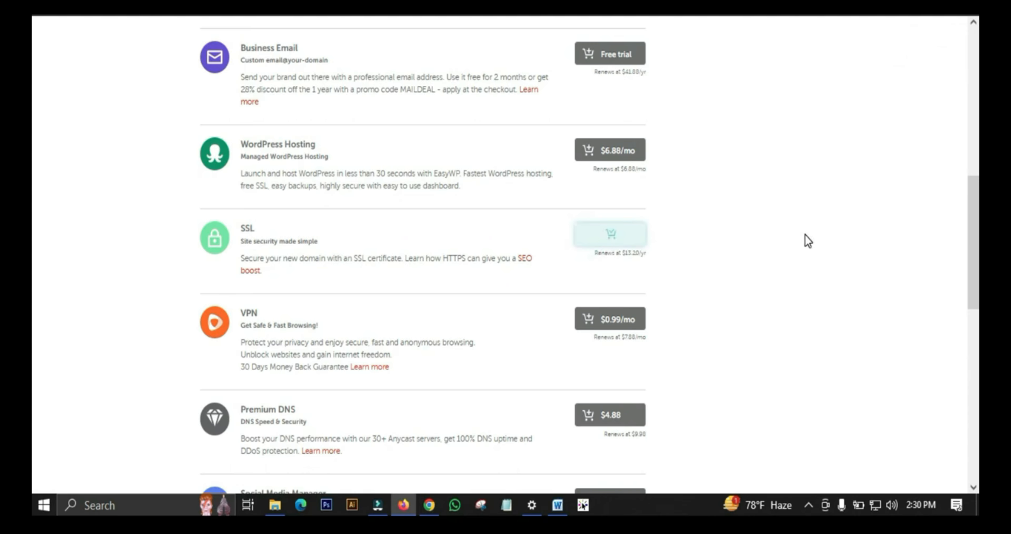
- Confirm the cart order to proceed to the account login and signup page
scroll(736, 228, up, 4)
scroll(736, 228, up, 9)
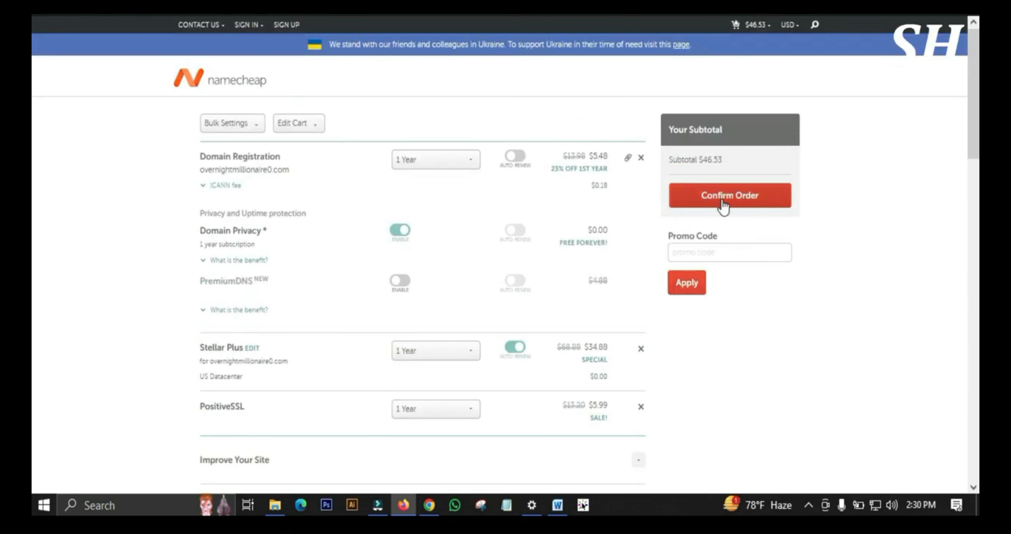
click(698, 202)
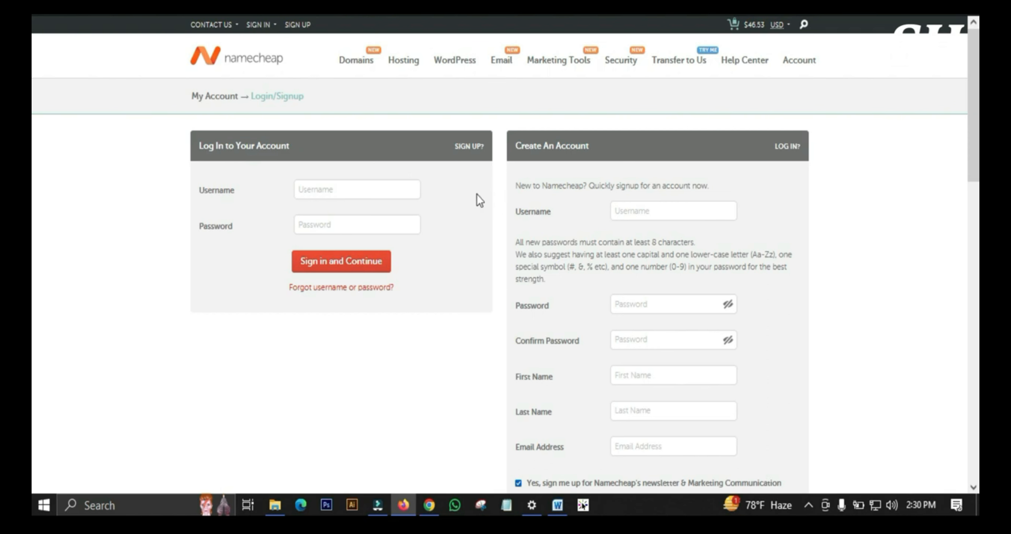
scroll(681, 140, down, 3)
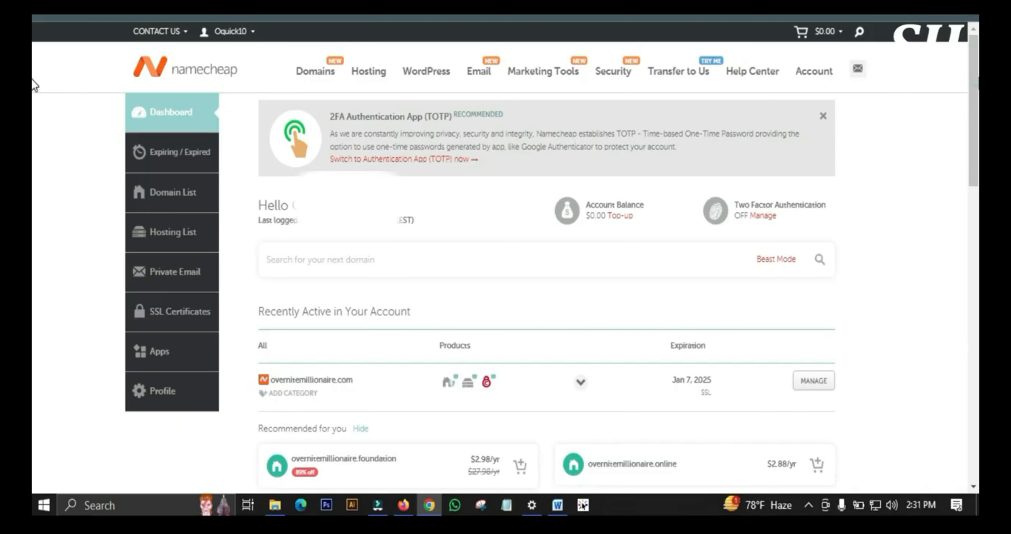
- Examine the domain, hosting and SSL products listed under overnitemillionaire.com in the account dashboard
mouse_move(978, 78)
mouse_down()
mouse_move(979, 93)
mouse_move(978, 68)
mouse_up()
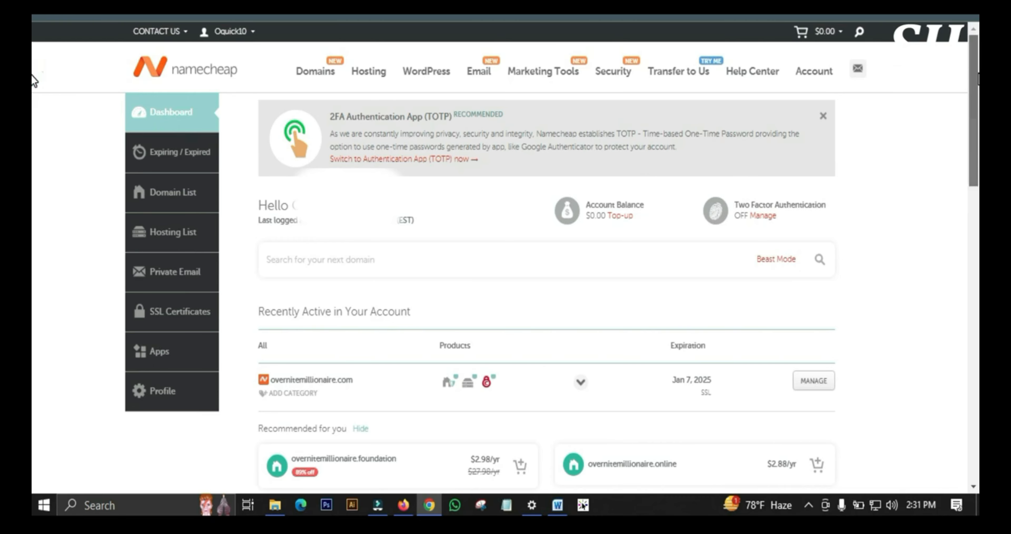
scroll(32, 113, down, 5)
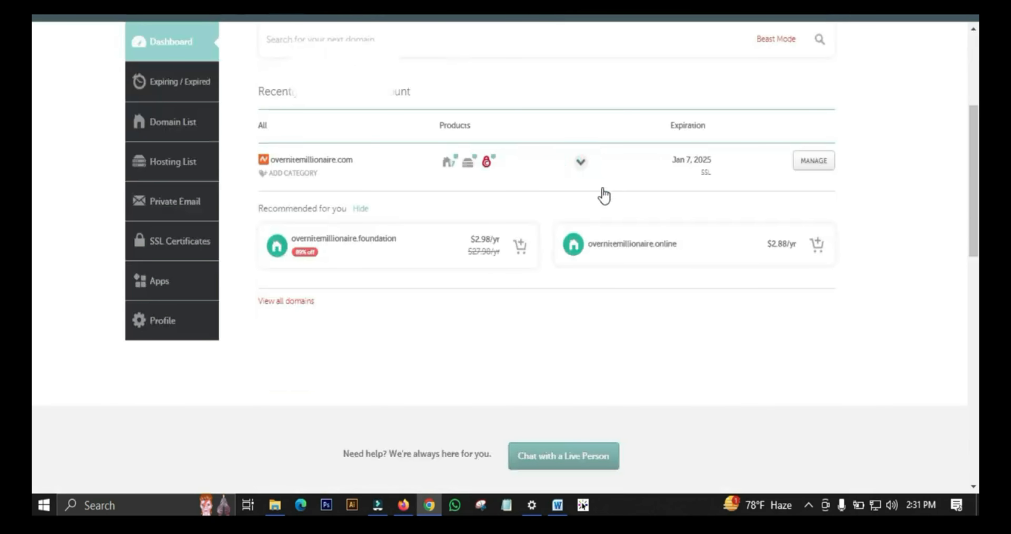
click(581, 163)
click(582, 163)
click(581, 163)
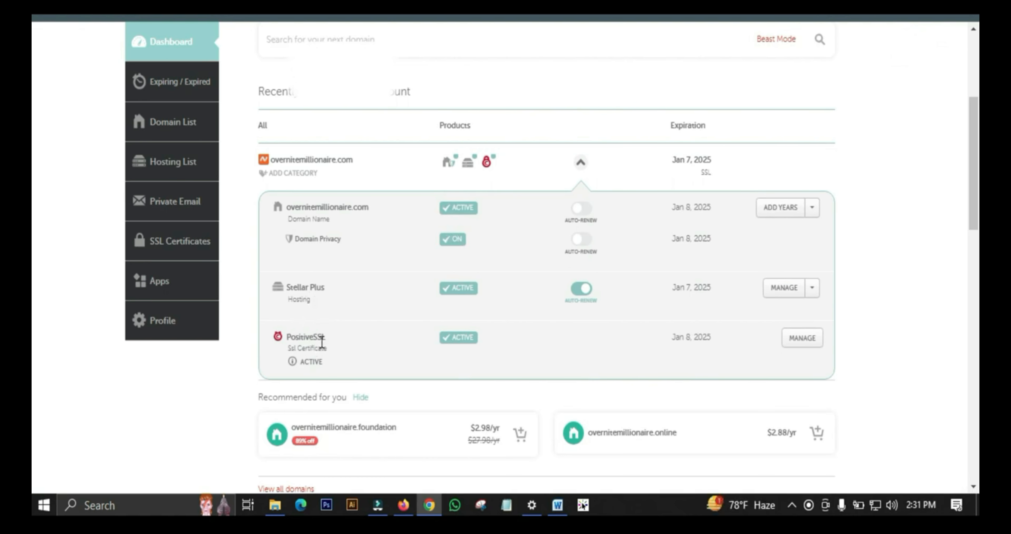
scroll(436, 266, down, 3)
click(581, 83)
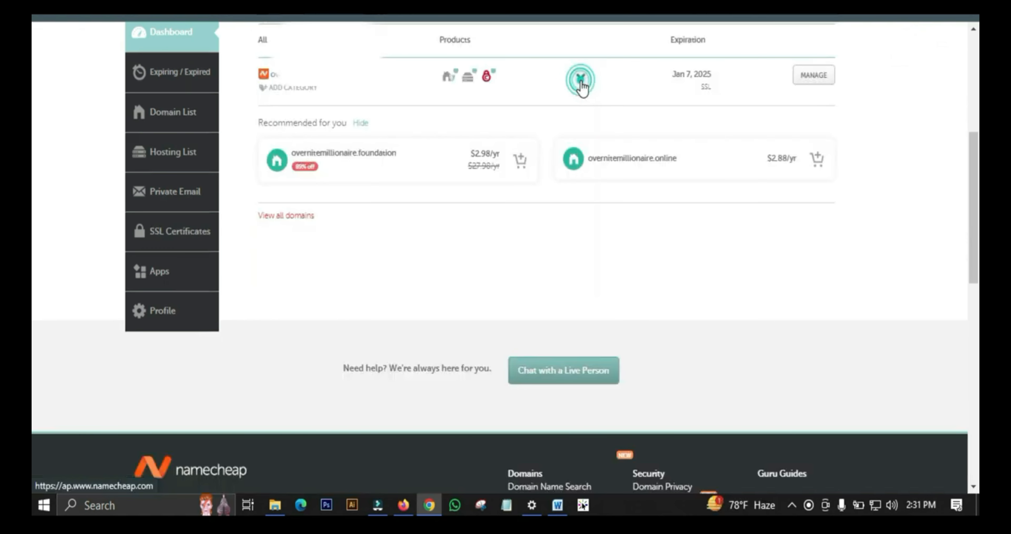
- Open cPanel for the Stellar Plus hosting of overnitemillionaire.com and launch the Softaculous Apps Installer
mouse_move(469, 86)
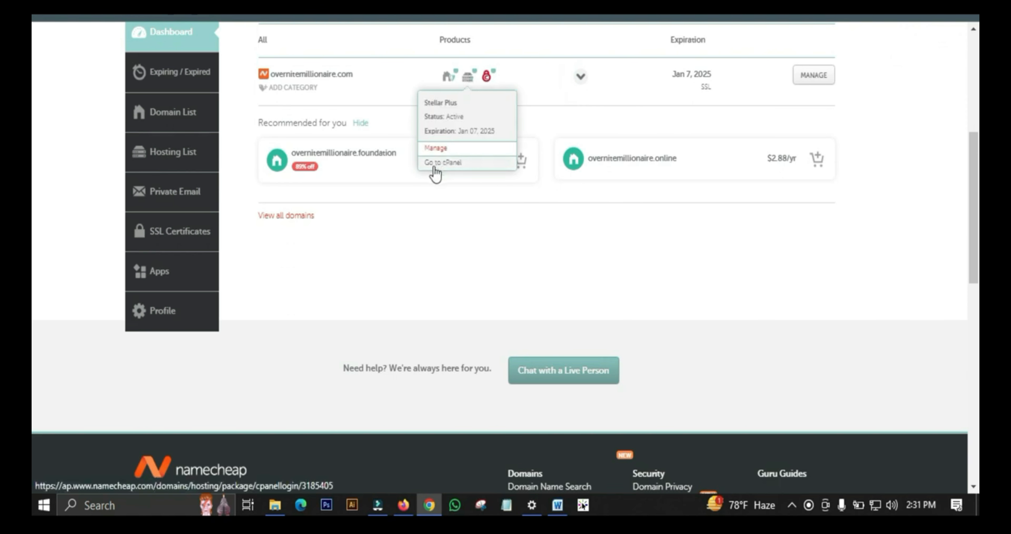
click(444, 165)
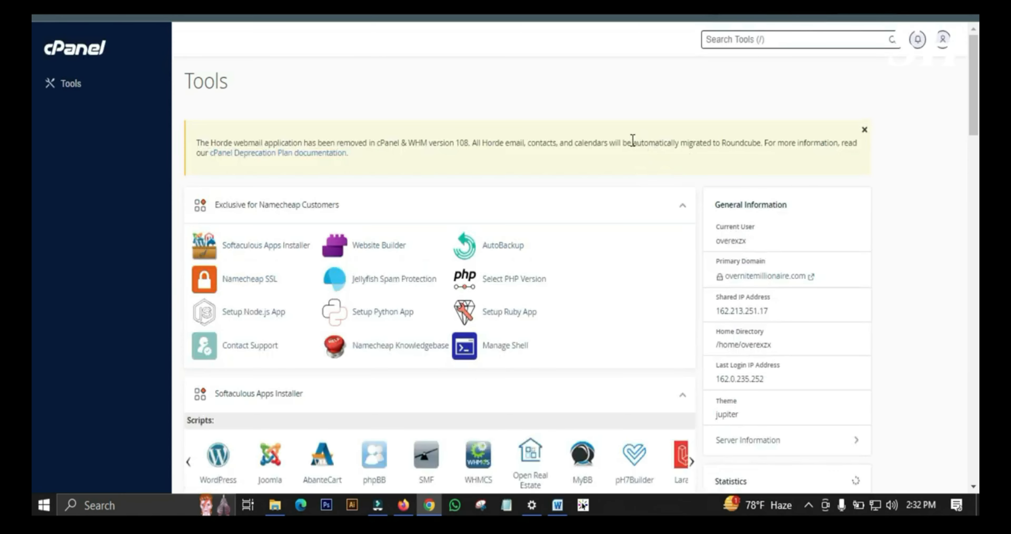
scroll(481, 175, down, 7)
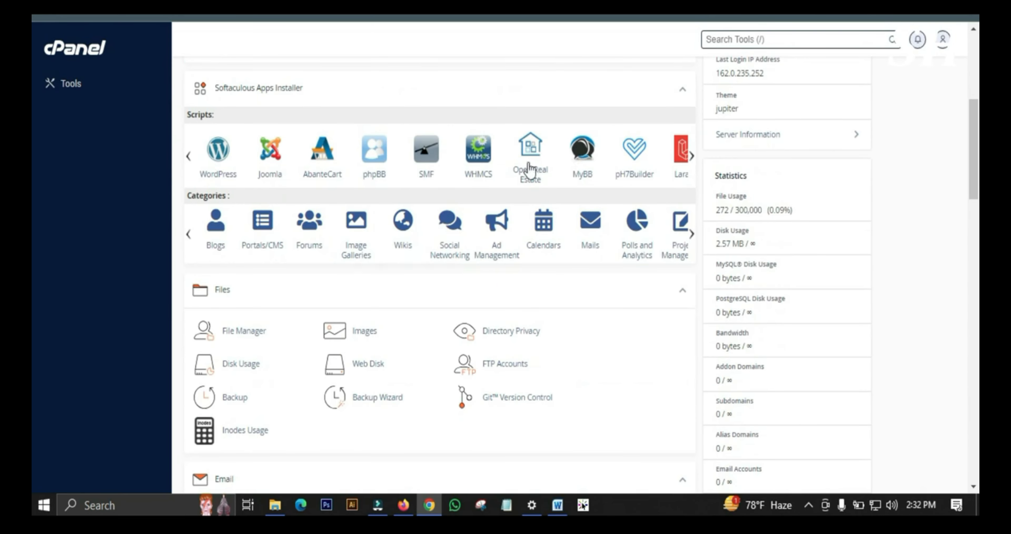
scroll(526, 167, up, 3)
scroll(526, 168, up, 4)
scroll(526, 165, down, 4)
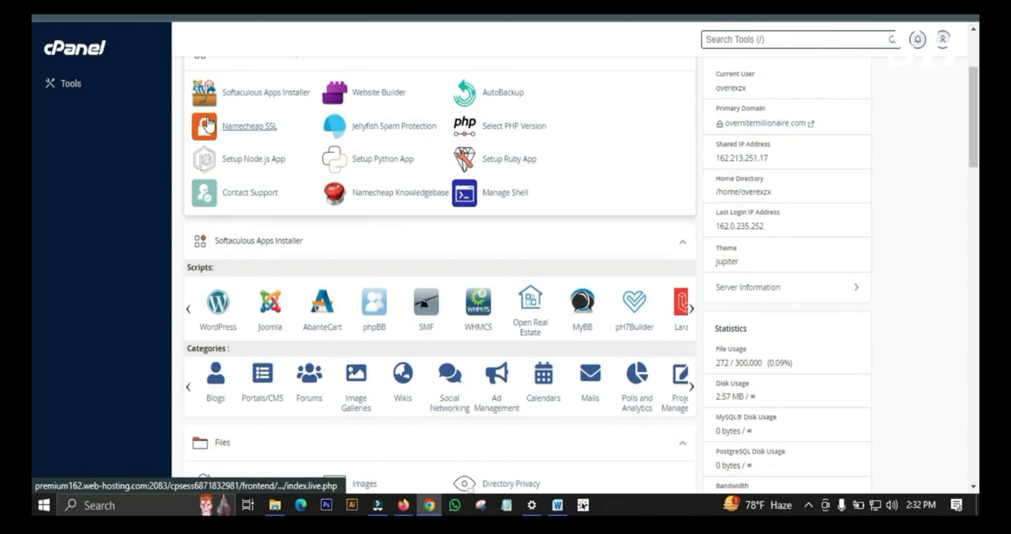
scroll(268, 103, up, 2)
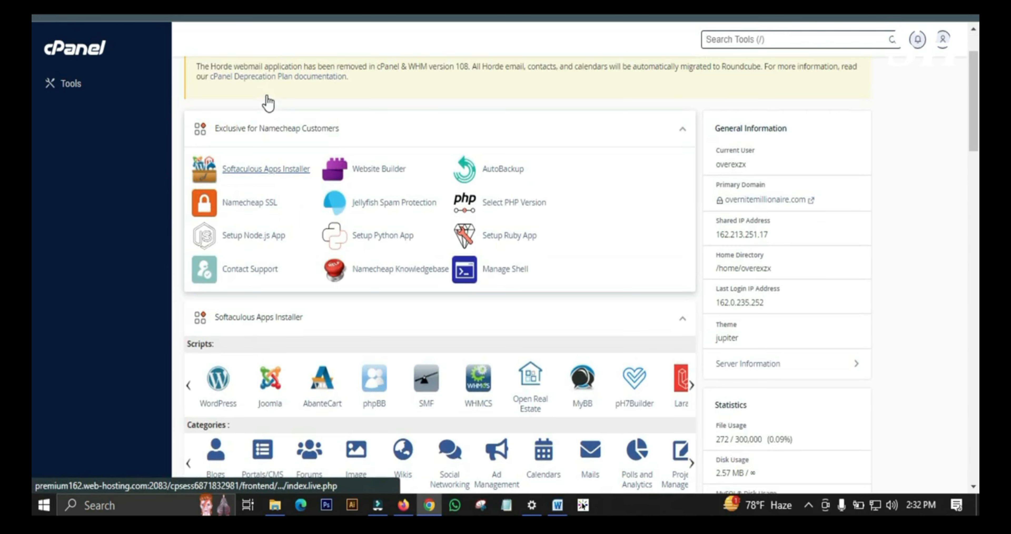
click(254, 172)
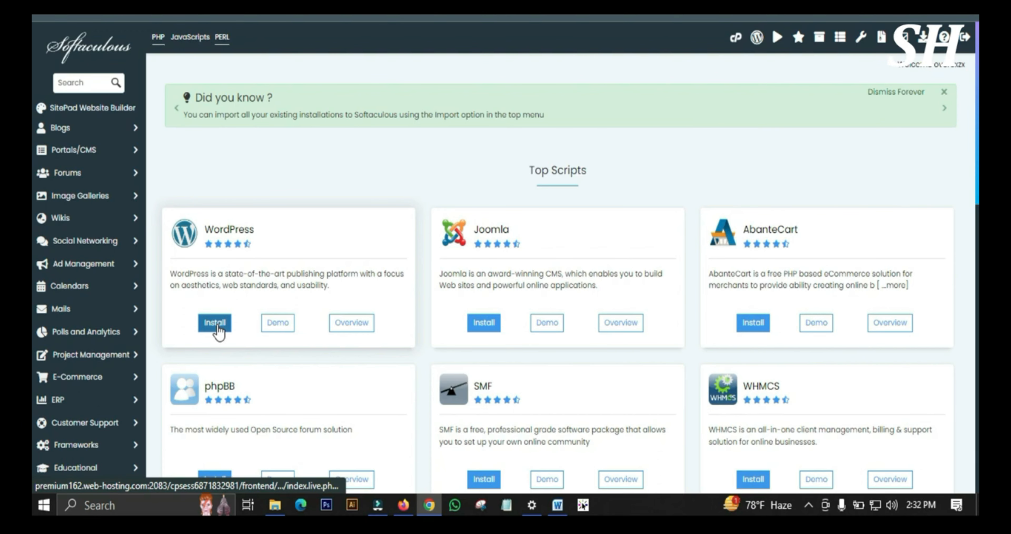
click(338, 302)
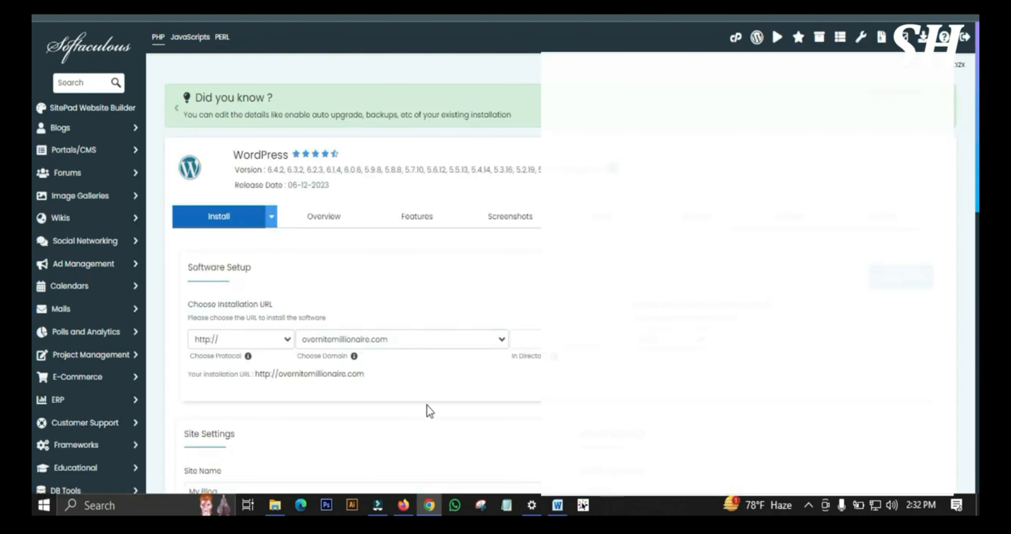
scroll(447, 241, down, 4)
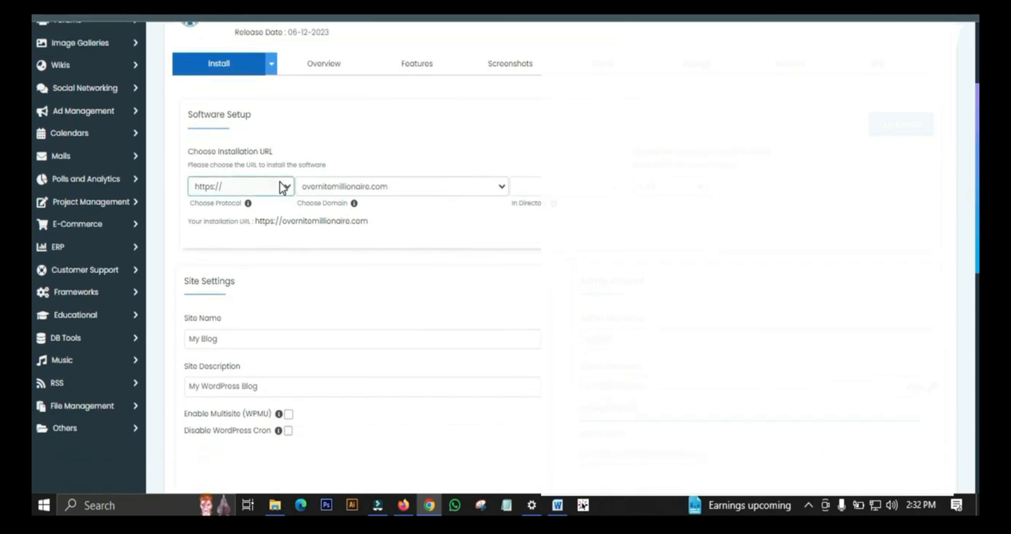
click(449, 188)
click(449, 193)
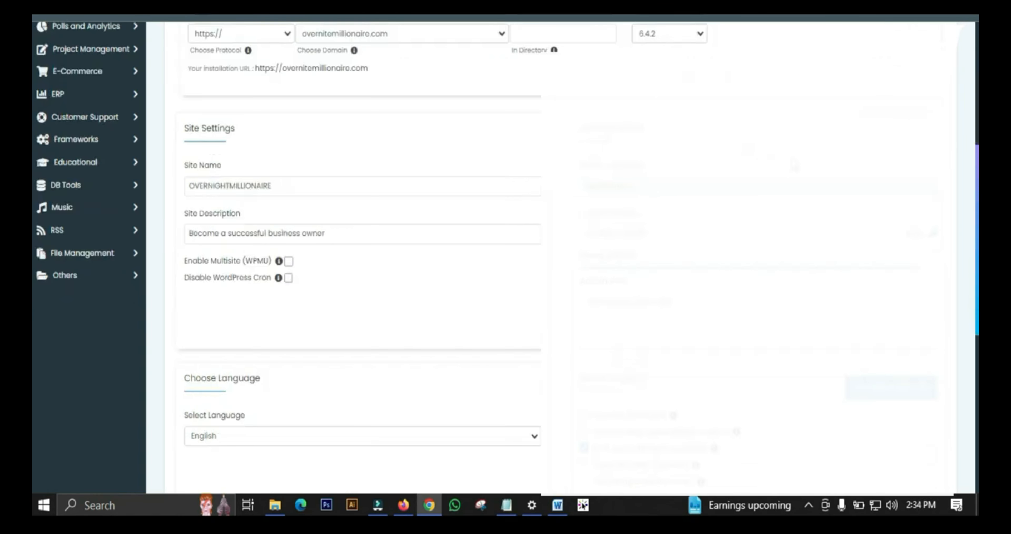
- Review the WordPress setup options and run the installation
scroll(354, 275, down, 3)
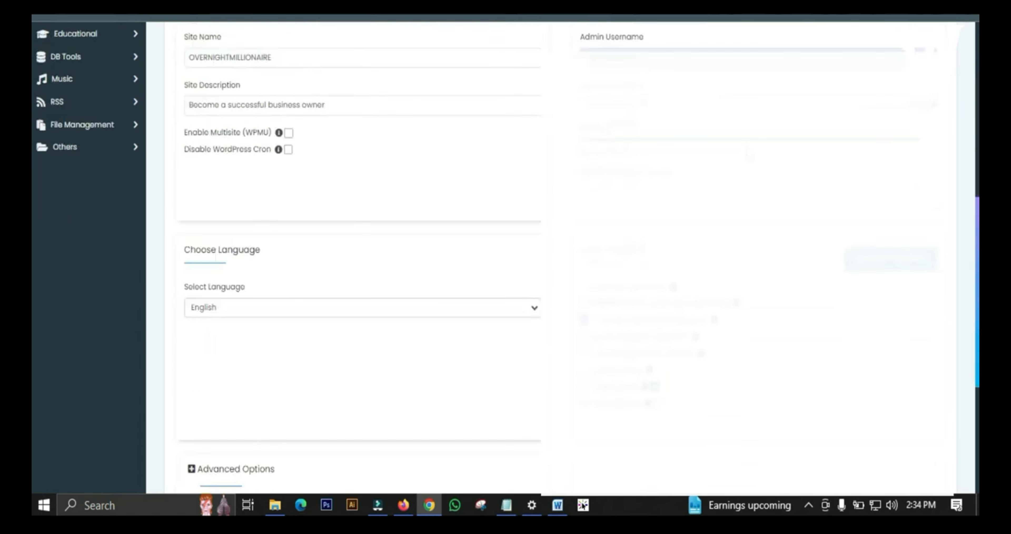
scroll(485, 327, up, 10)
scroll(495, 306, down, 2)
scroll(537, 251, down, 3)
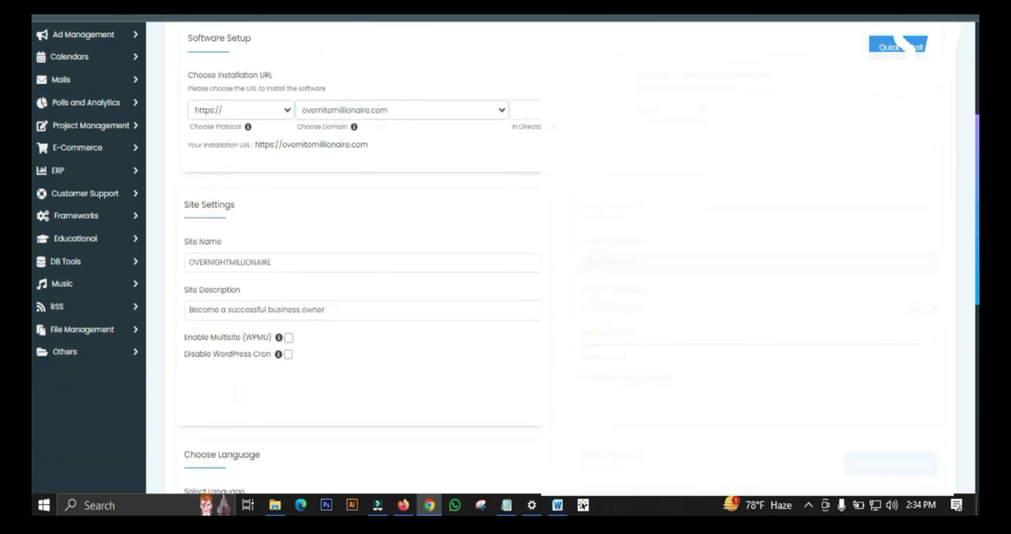
scroll(443, 198, down, 10)
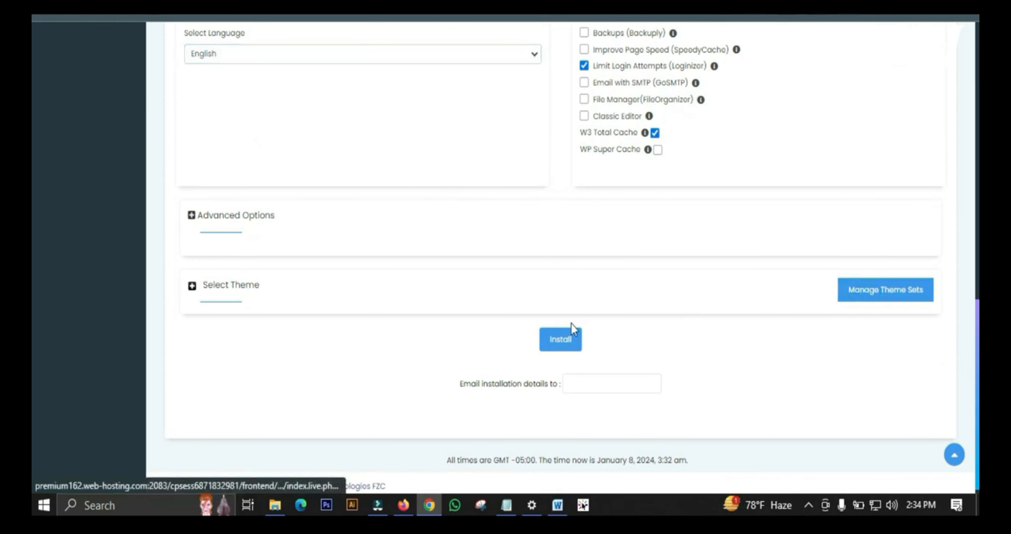
click(556, 345)
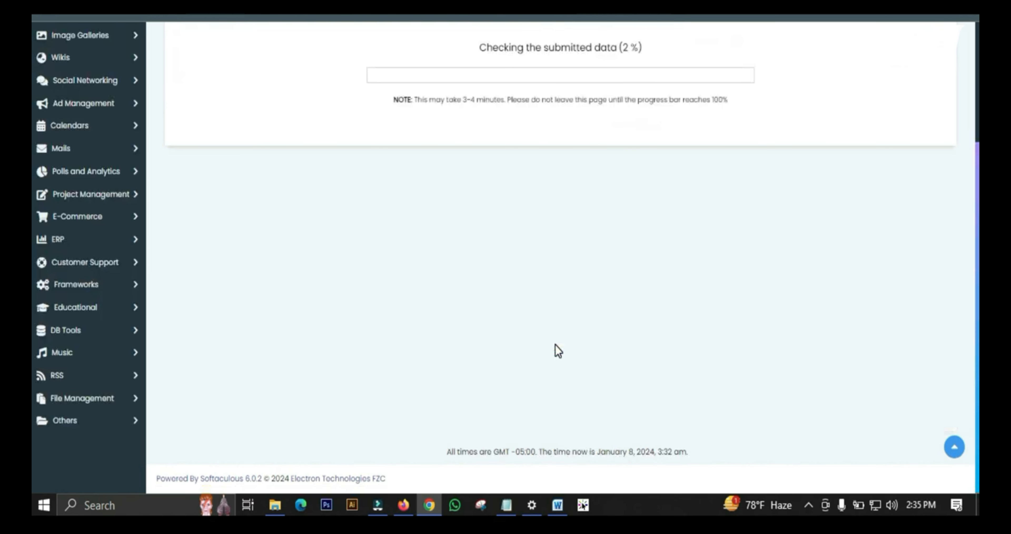
scroll(660, 316, up, 4)
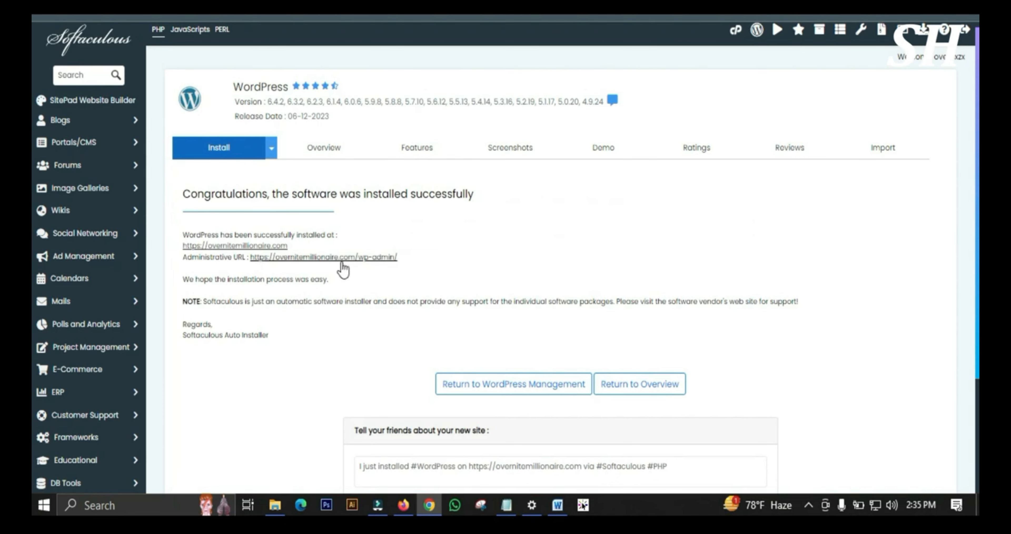
right_click(341, 258)
click(432, 15)
scroll(733, 236, down, 4)
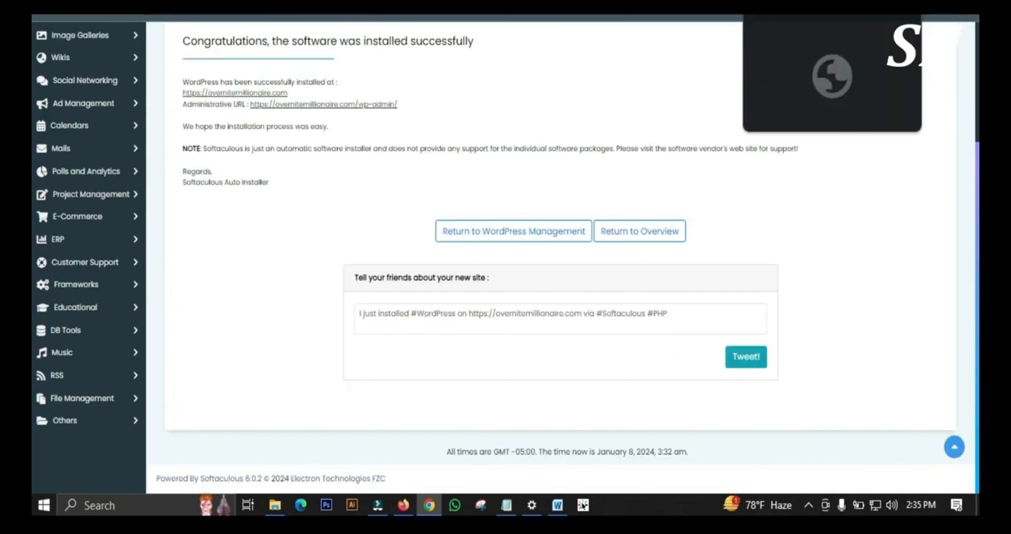
- Dismiss the welcome panel on the new site's WordPress dashboard and open the OVERNIGHTMILLIONAIRE front page in a separate browser tab
key(ctrl+Tab)
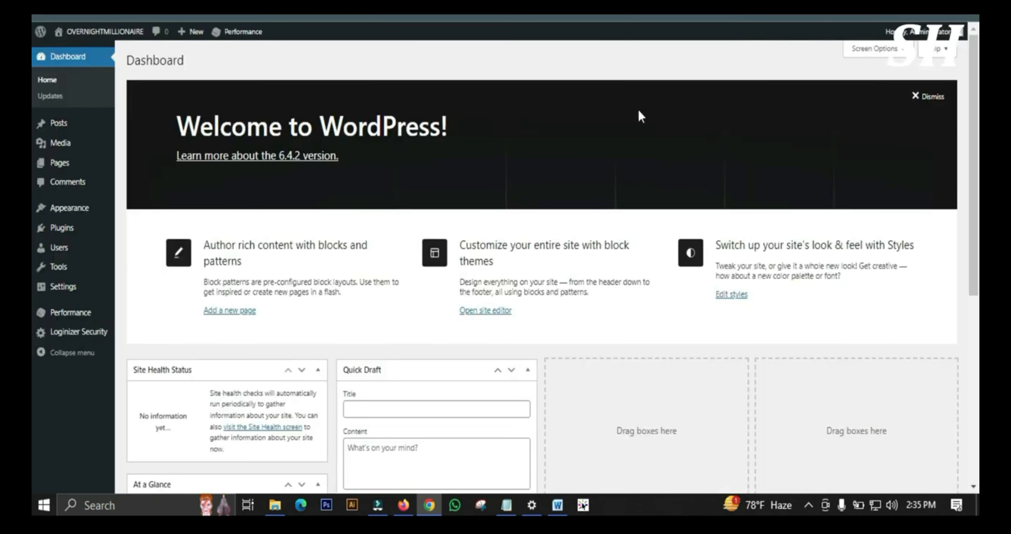
click(918, 101)
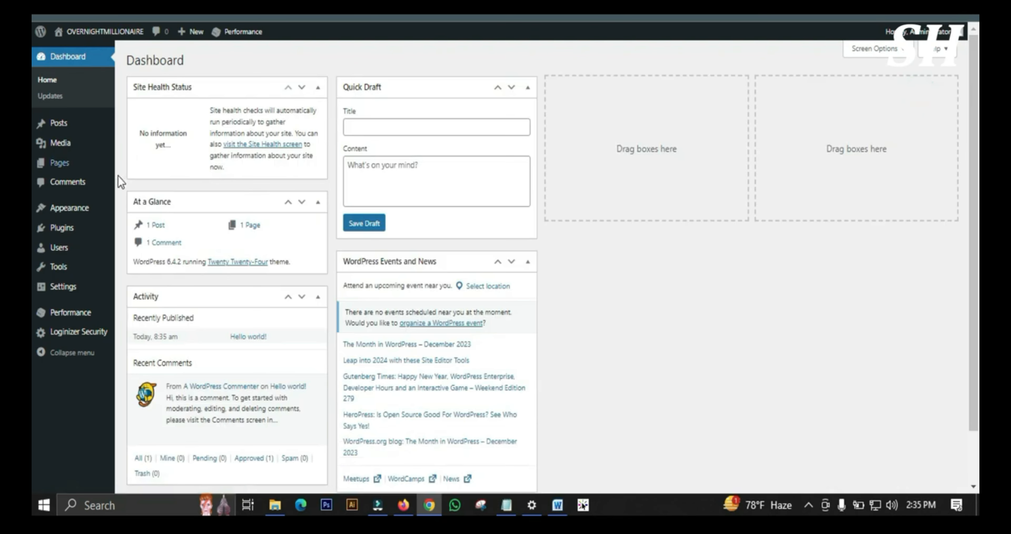
right_click(67, 52)
key(Escape)
key(ctrl+Tab)
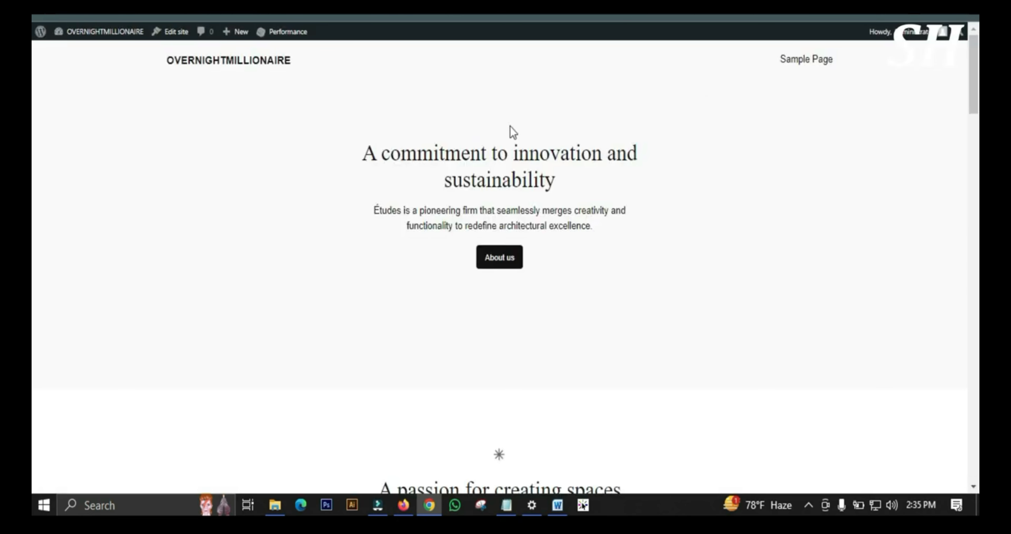
- Examine the default content and layout of the OVERNIGHTMILLIONAIRE front page from its header through the lower sections
scroll(511, 126, down, 5)
scroll(510, 130, up, 5)
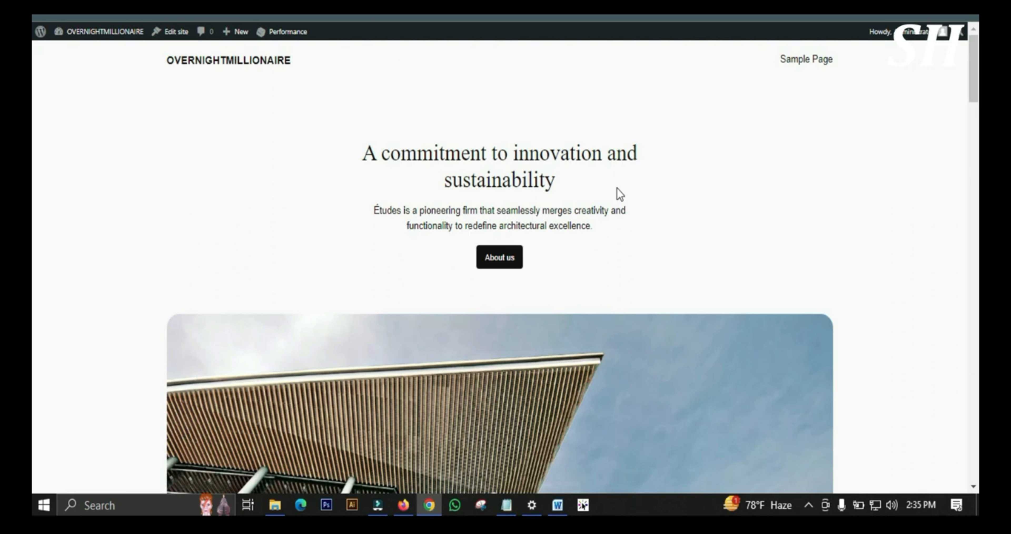
scroll(673, 141, down, 5)
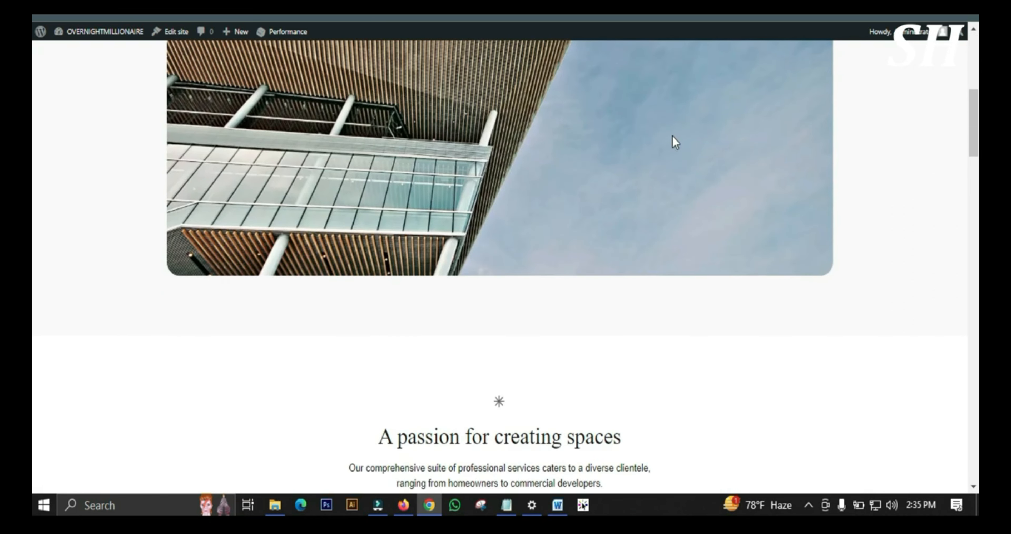
scroll(688, 136, up, 5)
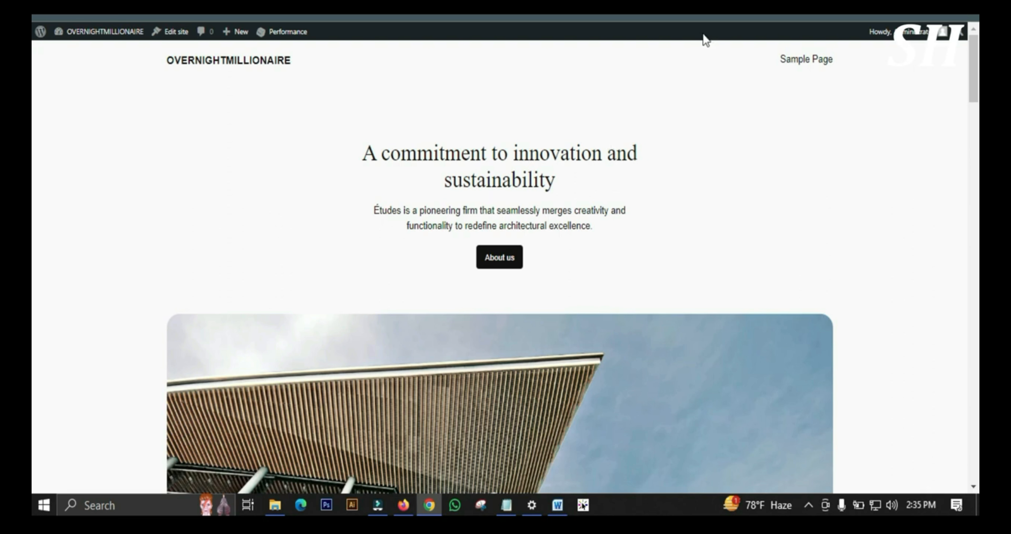
scroll(625, 179, down, 10)
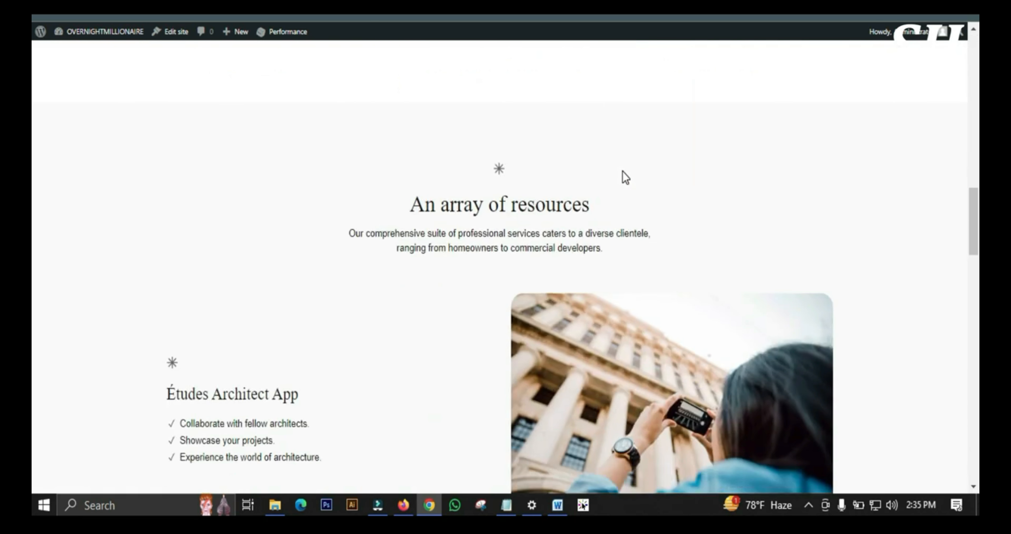
scroll(626, 177, down, 12)
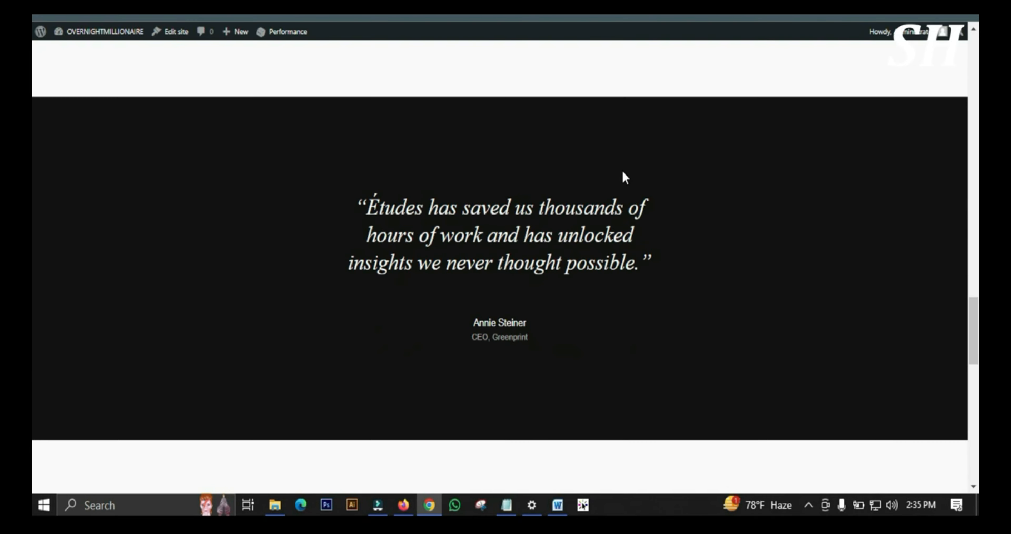
scroll(626, 175, down, 6)
scroll(628, 172, up, 20)
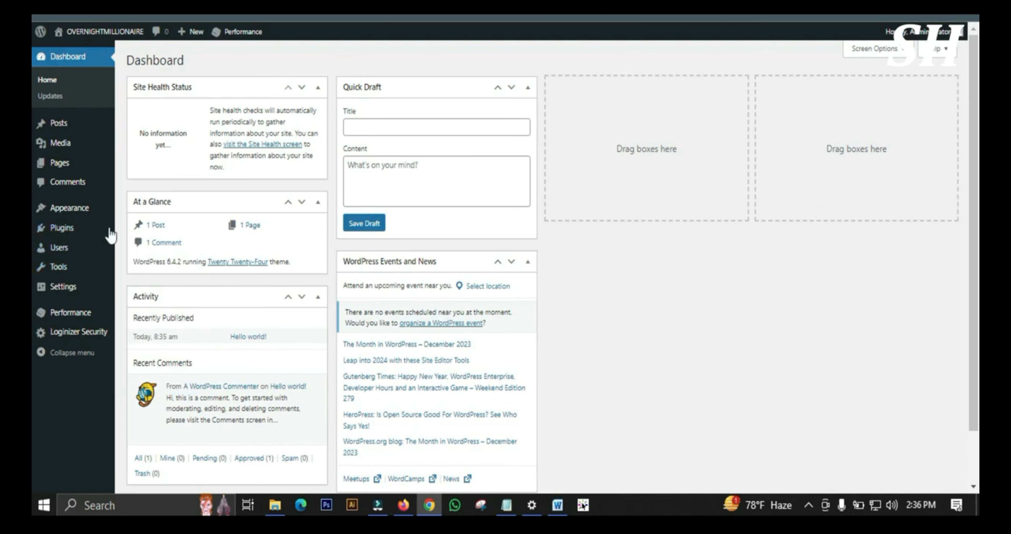
- Bring up the Appearance options in the site's WordPress dashboard
mouse_move(85, 219)
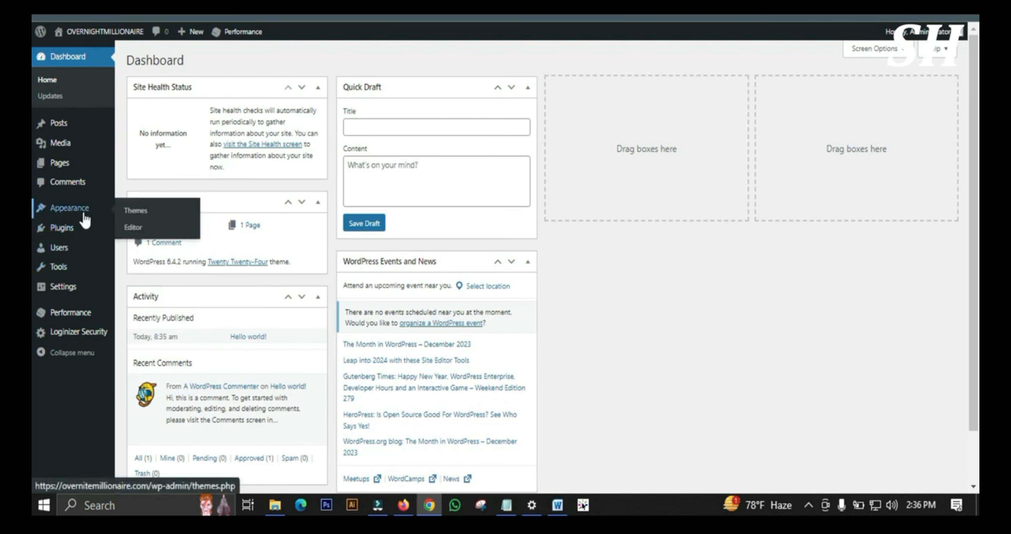